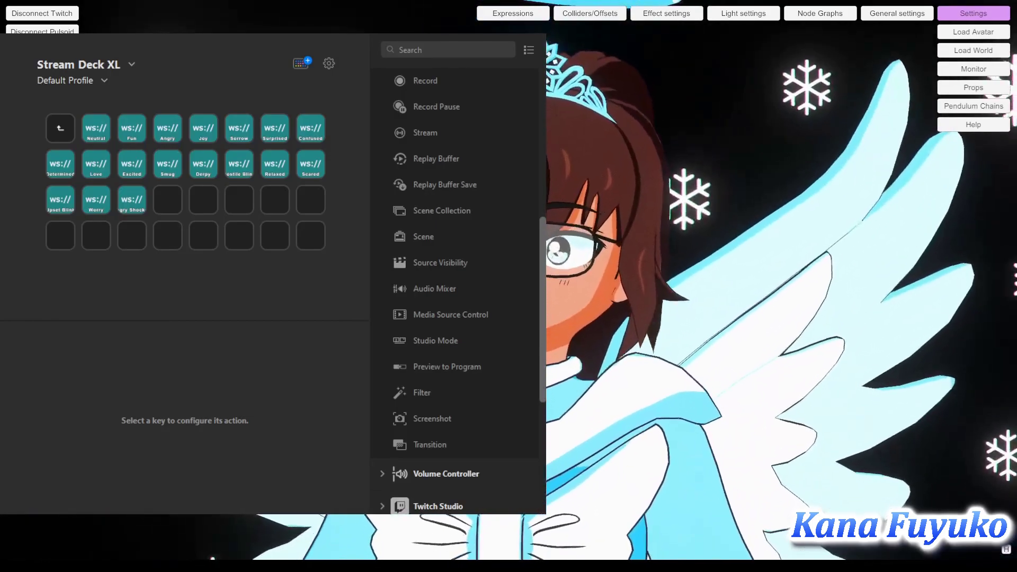
- Review the Excited, Smug, Angry, Joy, Derpy and Hostile Blink keys, then hide Stream Deck
{"action": "left_click", "coordinate": [141, 169]}
{"action": "left_click", "coordinate": [175, 162]}
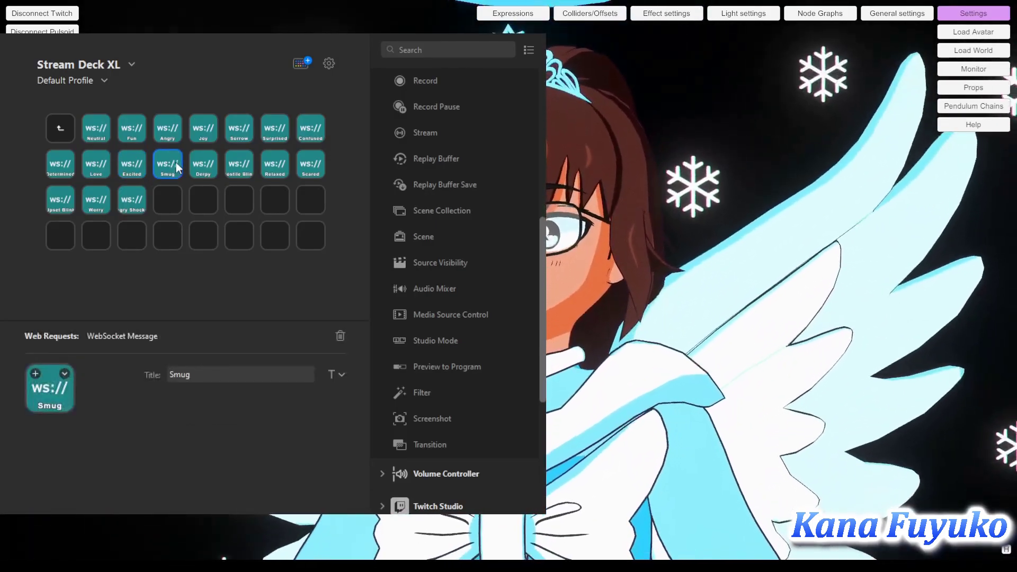
{"action": "left_click", "coordinate": [170, 136]}
{"action": "left_click", "coordinate": [208, 135]}
{"action": "left_click", "coordinate": [206, 178]}
{"action": "left_click", "coordinate": [237, 170]}
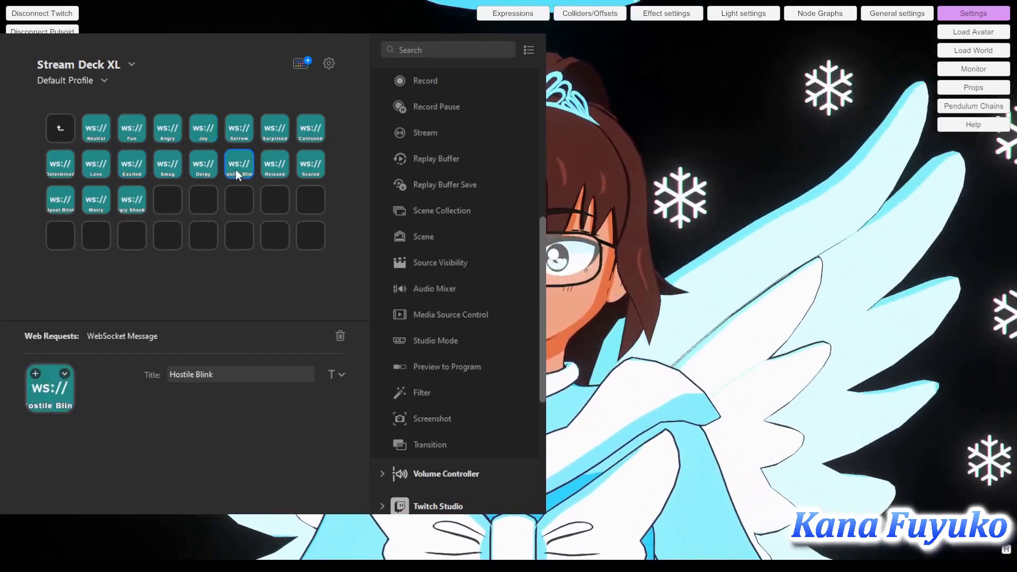
{"action": "left_click", "coordinate": [240, 144]}
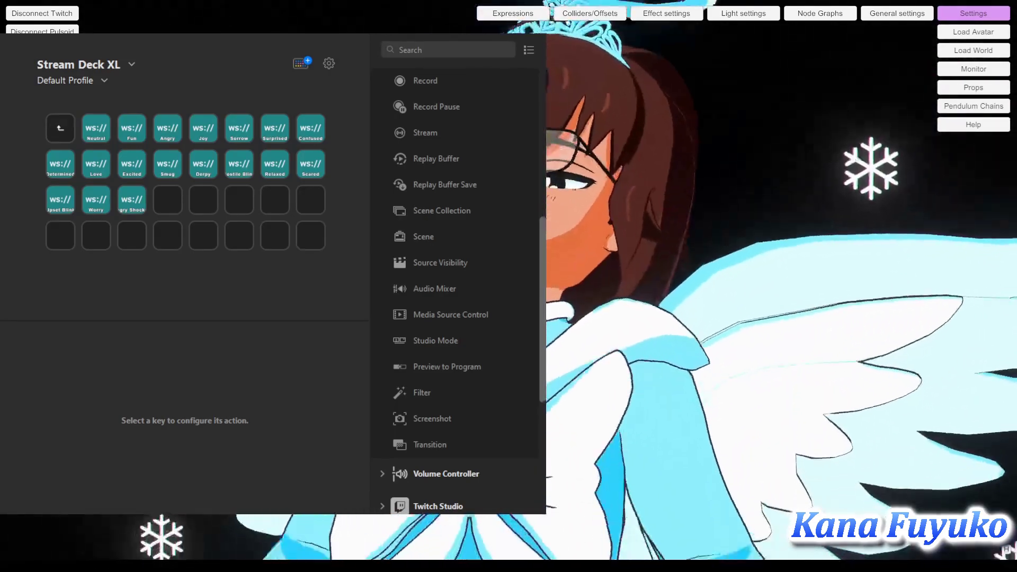
{"action": "key", "text": "alt+Tab"}
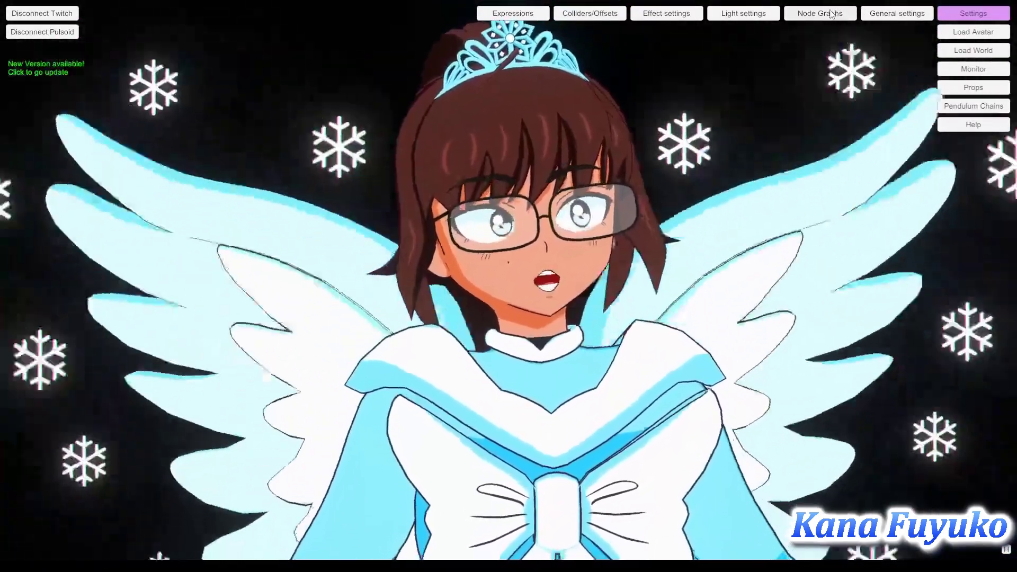
- Open VNyan's Node Graphs editor and create a new empty graph
{"action": "left_click", "coordinate": [830, 14]}
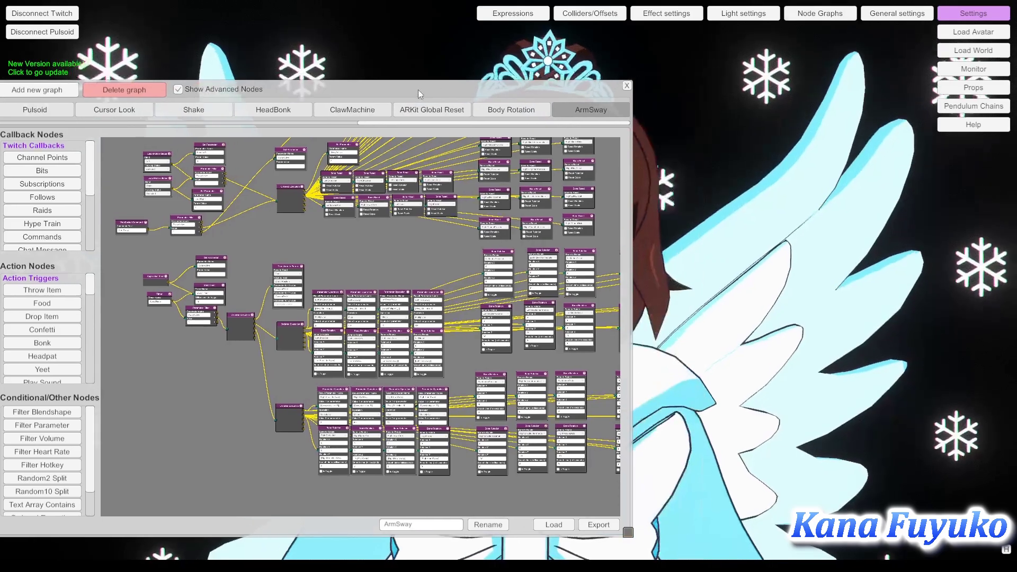
{"action": "left_click_drag", "start_coordinate": [418, 90], "coordinate": [475, 63]}
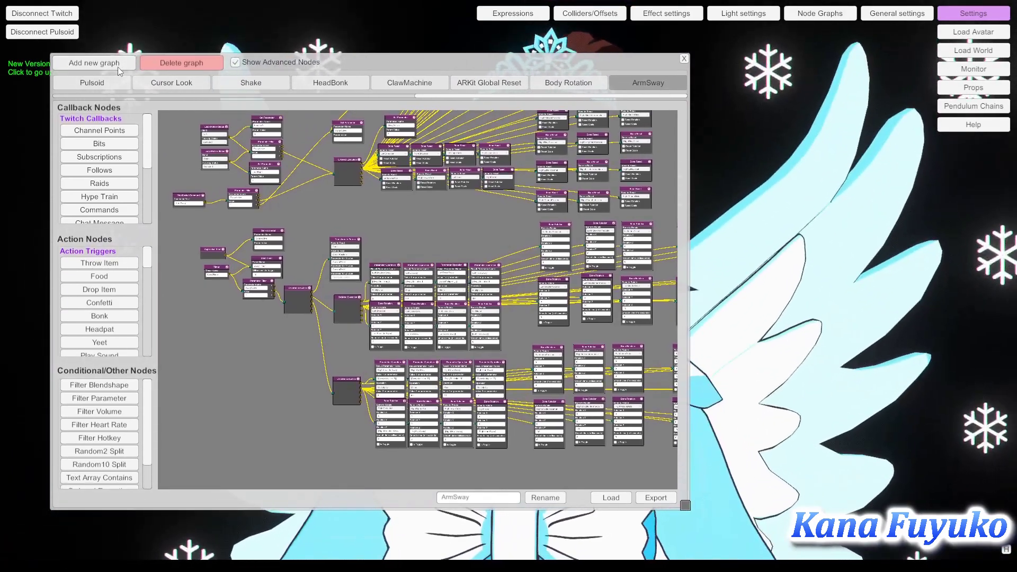
{"action": "left_click", "coordinate": [118, 68]}
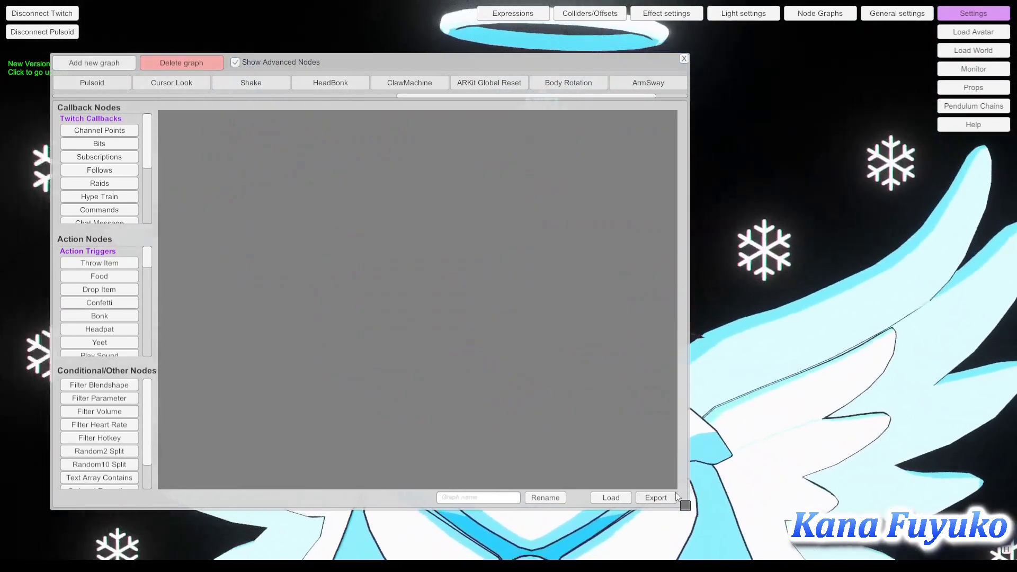
- Resize and reposition the editor, then place a WebSocket Command node at the canvas's upper left
{"action": "left_click_drag", "start_coordinate": [682, 501], "coordinate": [485, 414]}
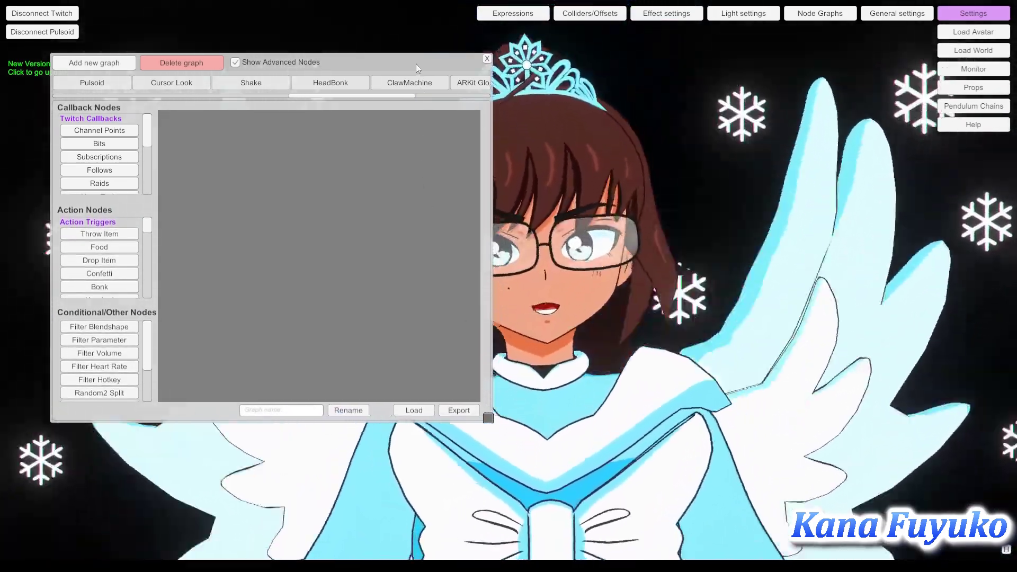
{"action": "left_click_drag", "start_coordinate": [415, 64], "coordinate": [406, 97]}
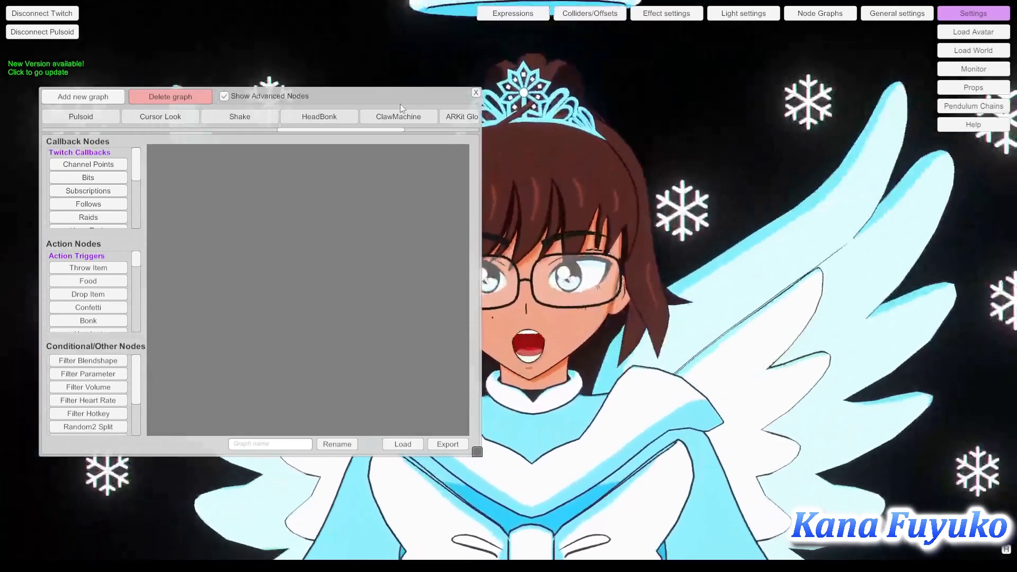
{"action": "left_click_drag", "start_coordinate": [400, 102], "coordinate": [413, 94]}
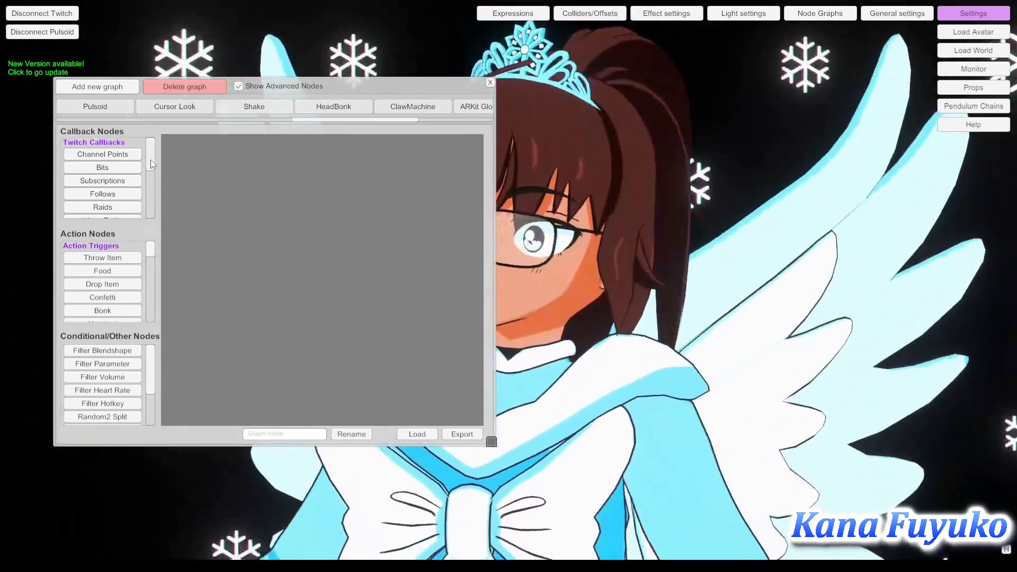
{"action": "left_click_drag", "start_coordinate": [150, 159], "coordinate": [147, 188]}
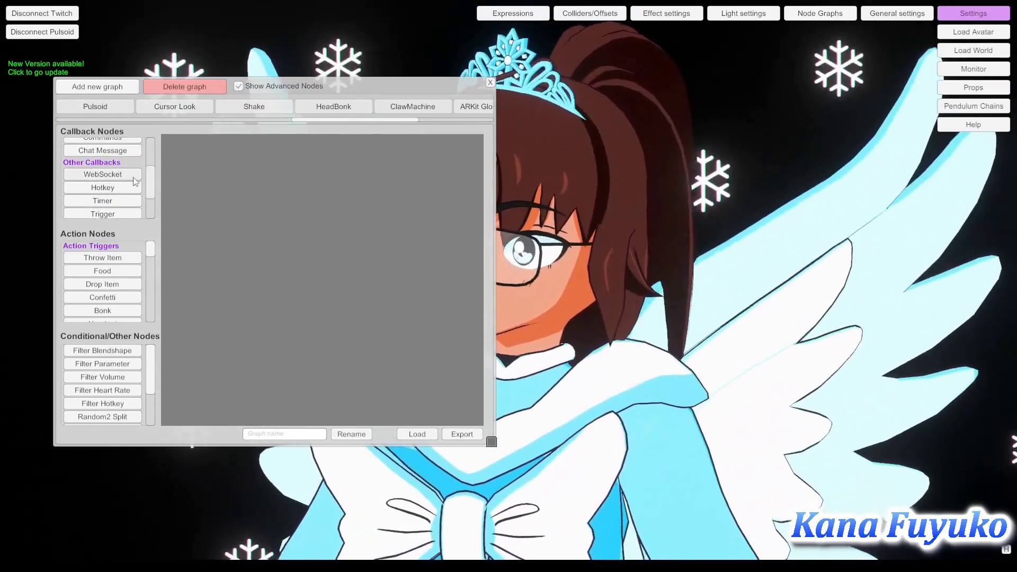
{"action": "left_click", "coordinate": [103, 175]}
{"action": "left_click_drag", "start_coordinate": [288, 265], "coordinate": [196, 211]}
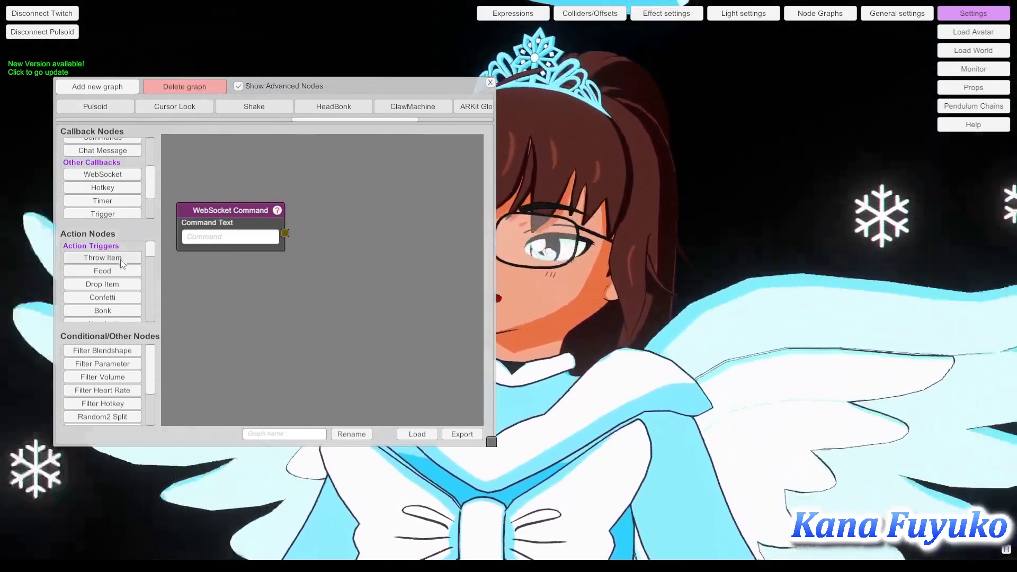
- Add a Throw Item node wired from the WebSocket Command node, with command text 'Throw'
{"action": "left_click", "coordinate": [121, 259]}
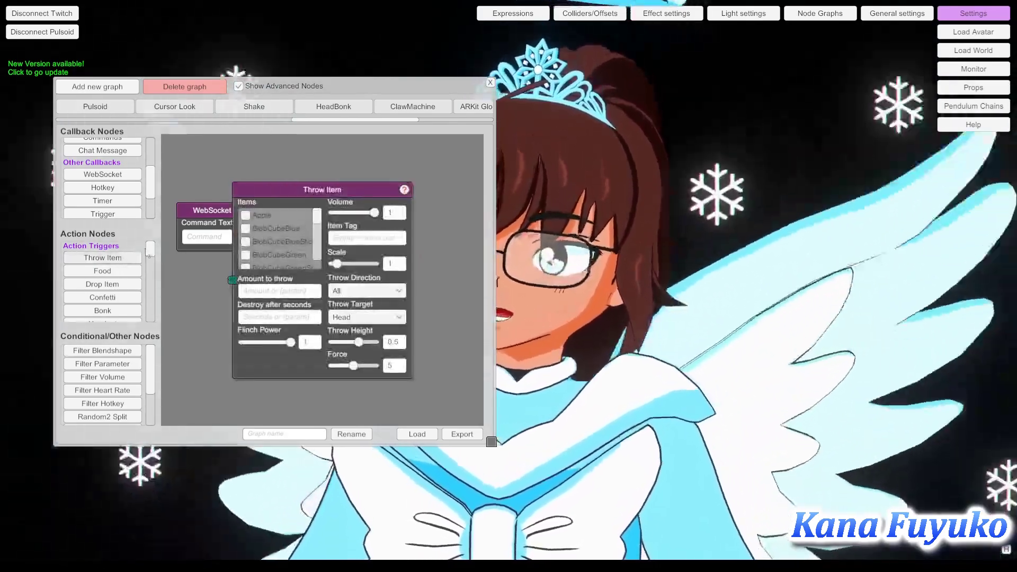
{"action": "left_click_drag", "start_coordinate": [287, 183], "coordinate": [431, 151]}
{"action": "left_click_drag", "start_coordinate": [285, 233], "coordinate": [374, 245]}
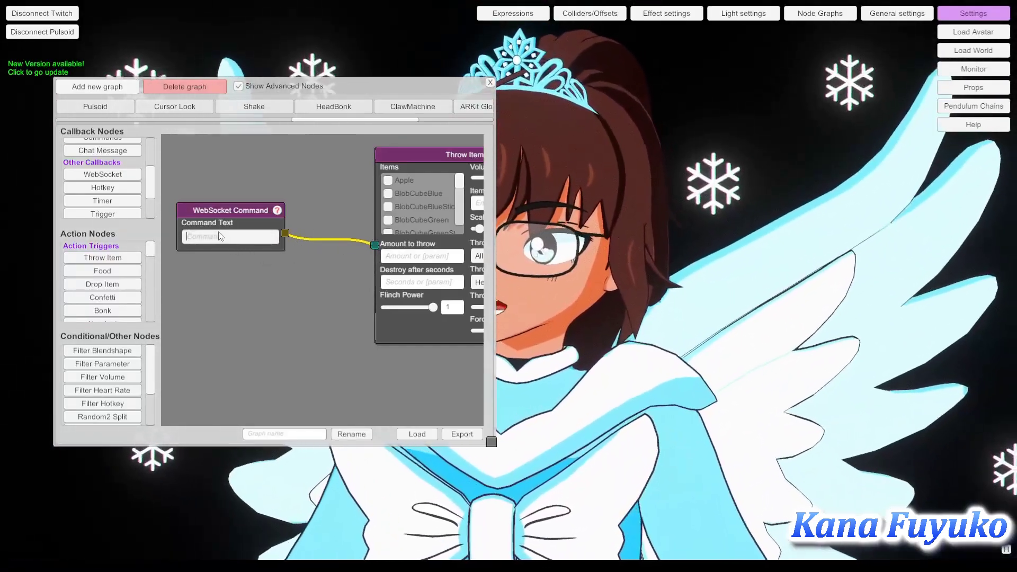
{"action": "type", "text": "Thr"}
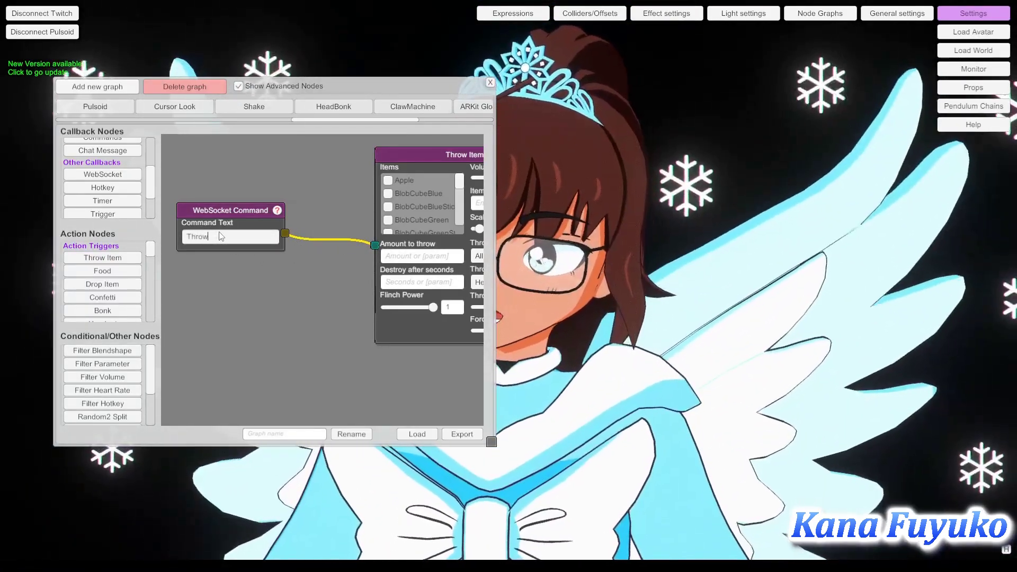
{"action": "type", "text": "ow"}
- Tick the two blue blob cubes and set the Throw Item amount to 10
{"action": "left_click_drag", "start_coordinate": [326, 223], "coordinate": [263, 249]}
{"action": "left_click", "coordinate": [324, 219]}
{"action": "left_click", "coordinate": [324, 233]}
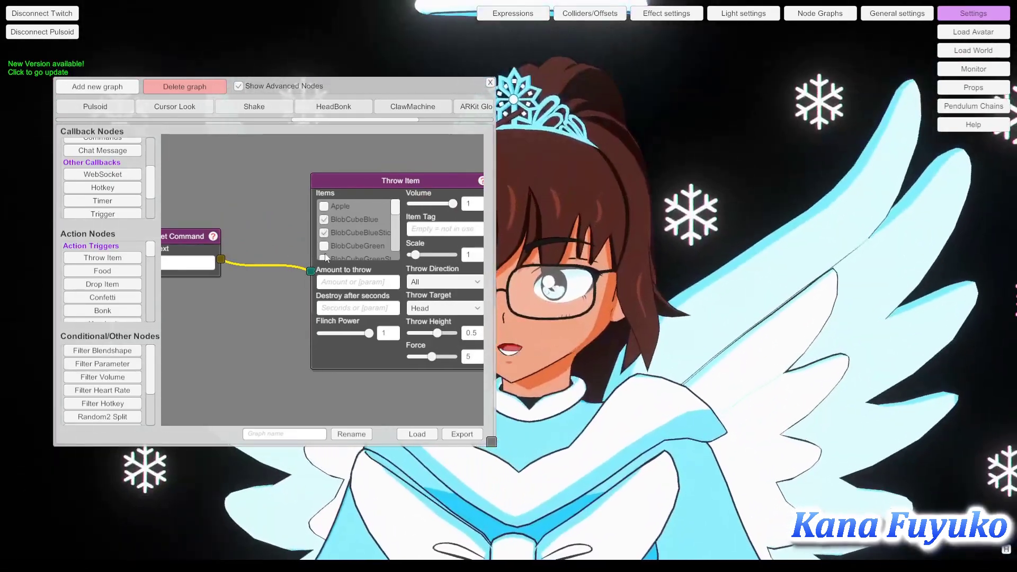
{"action": "left_click", "coordinate": [335, 282]}
{"action": "type", "text": "10"}
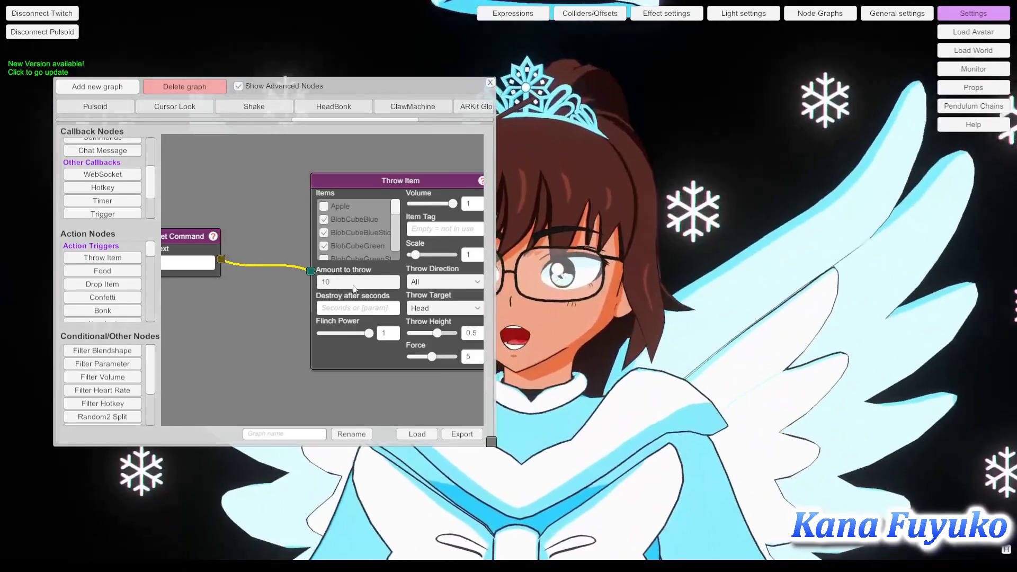
{"action": "scroll", "coordinate": [298, 321], "scroll_direction": "down", "scroll_amount": 5}
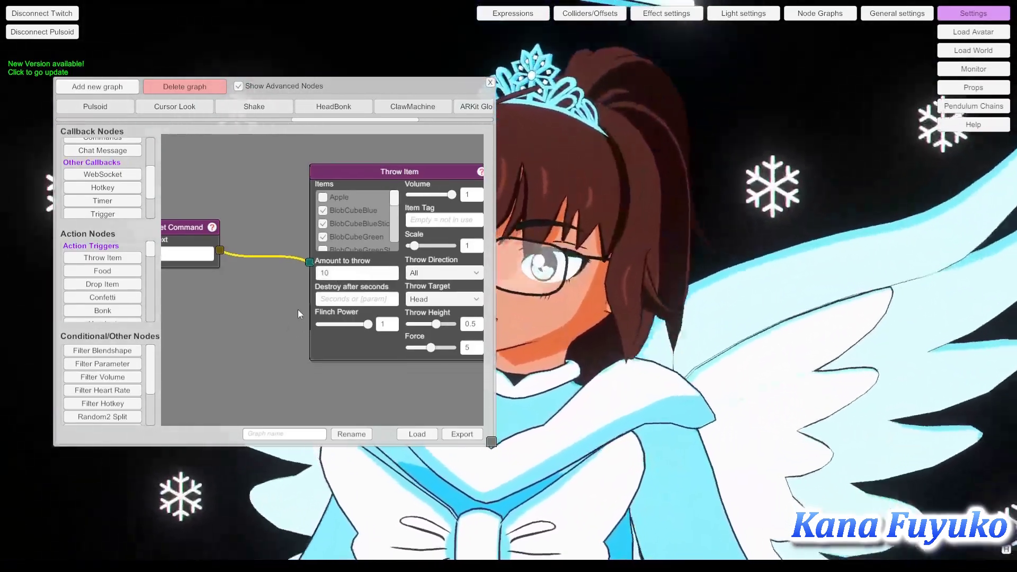
{"action": "scroll", "coordinate": [303, 318], "scroll_direction": "up", "scroll_amount": 4}
{"action": "scroll", "coordinate": [302, 283], "scroll_direction": "down", "scroll_amount": 4}
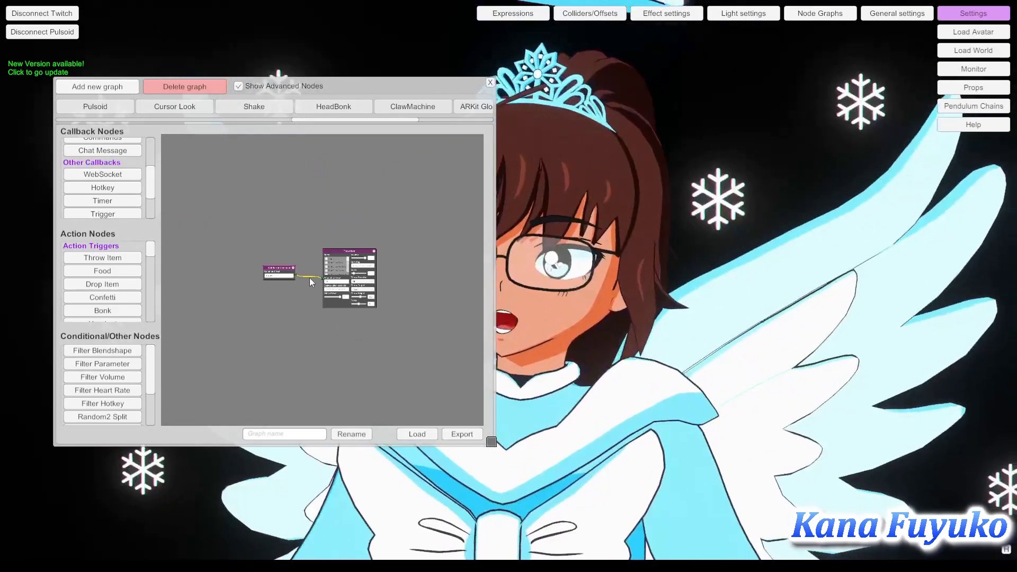
{"action": "scroll", "coordinate": [304, 272], "scroll_direction": "up", "scroll_amount": 4}
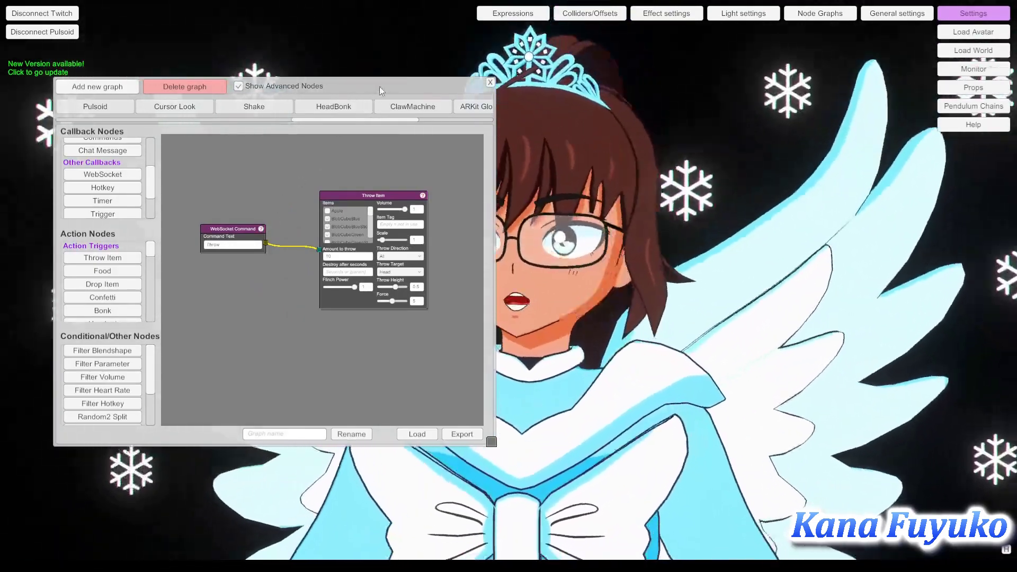
{"action": "left_click_drag", "start_coordinate": [353, 84], "coordinate": [312, 55]}
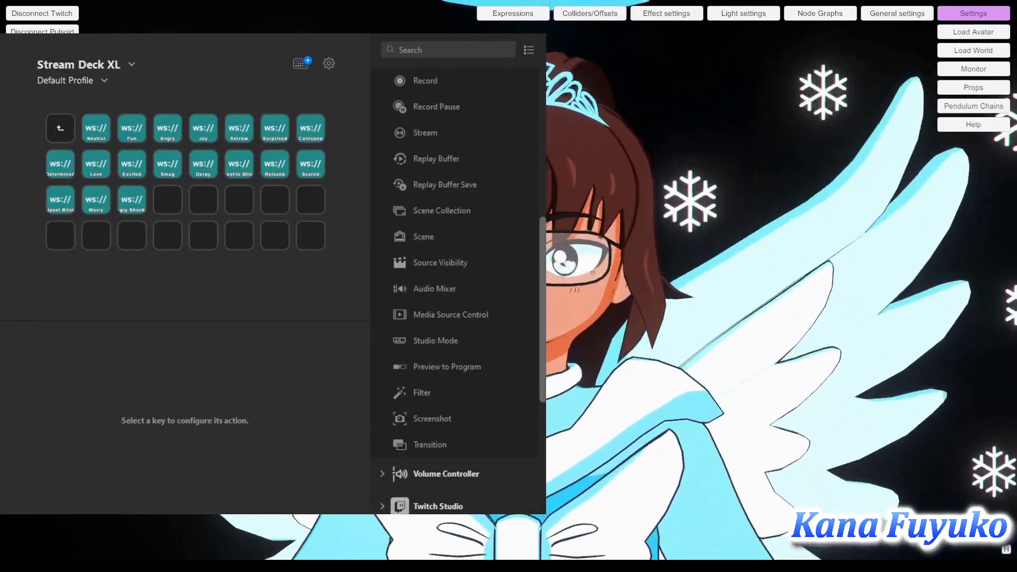
- Add a WebSocket Message key titled 'Throw' that sends the message 'Throw'
{"action": "scroll", "coordinate": [413, 339], "scroll_direction": "down", "scroll_amount": 5}
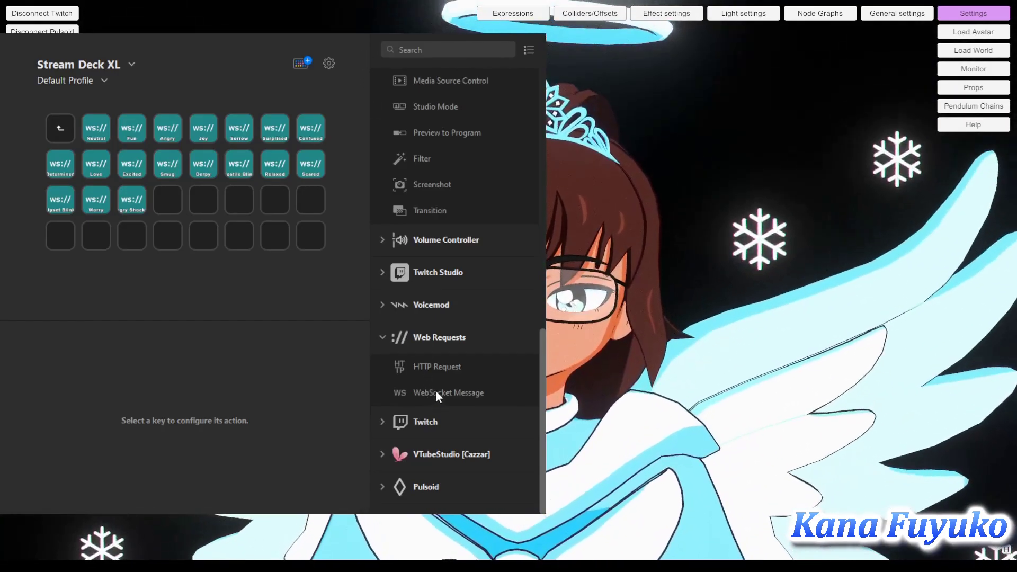
{"action": "left_click_drag", "start_coordinate": [434, 393], "coordinate": [171, 199]}
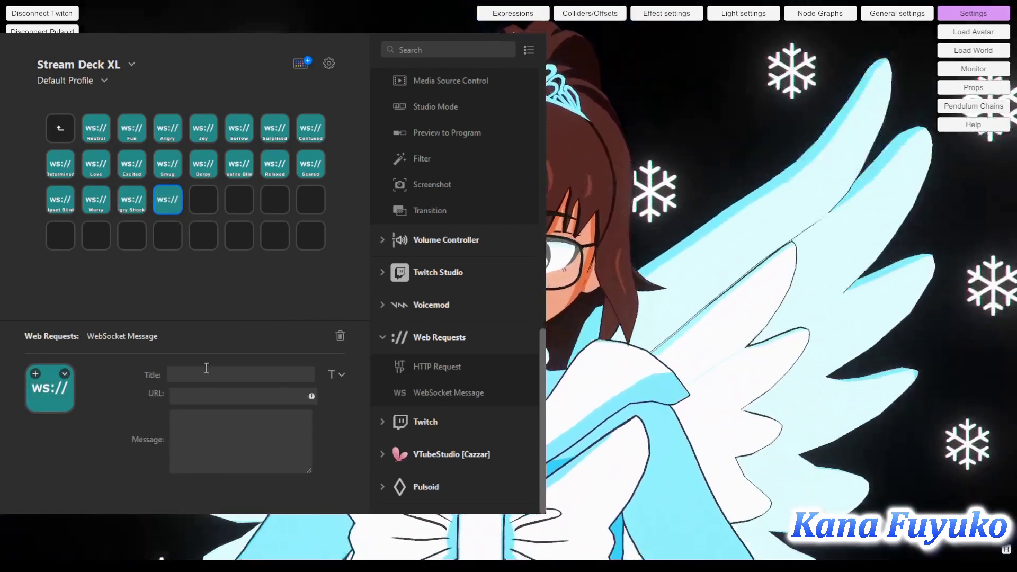
{"action": "type", "text": "Throw"}
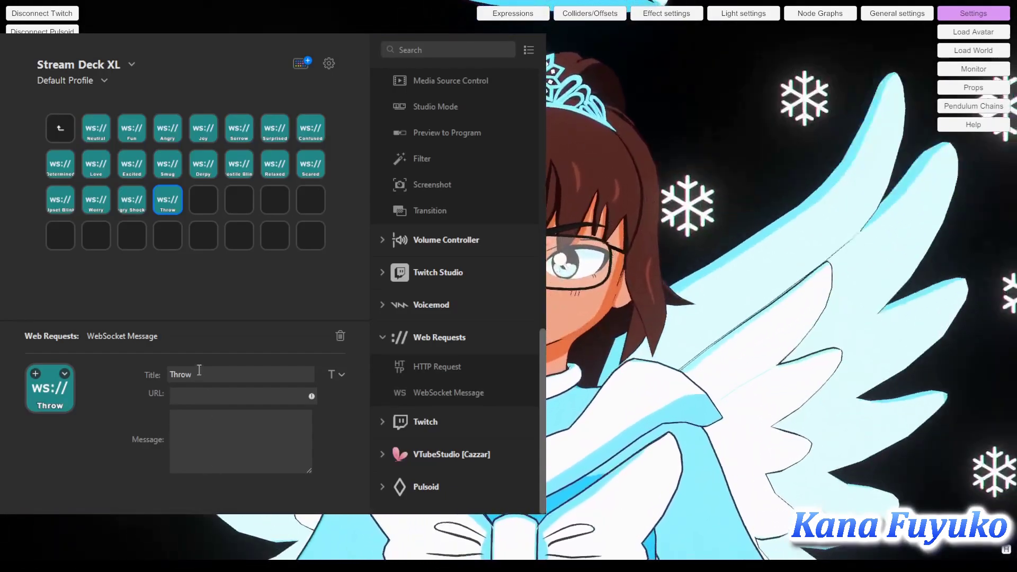
{"action": "left_click", "coordinate": [205, 381]}
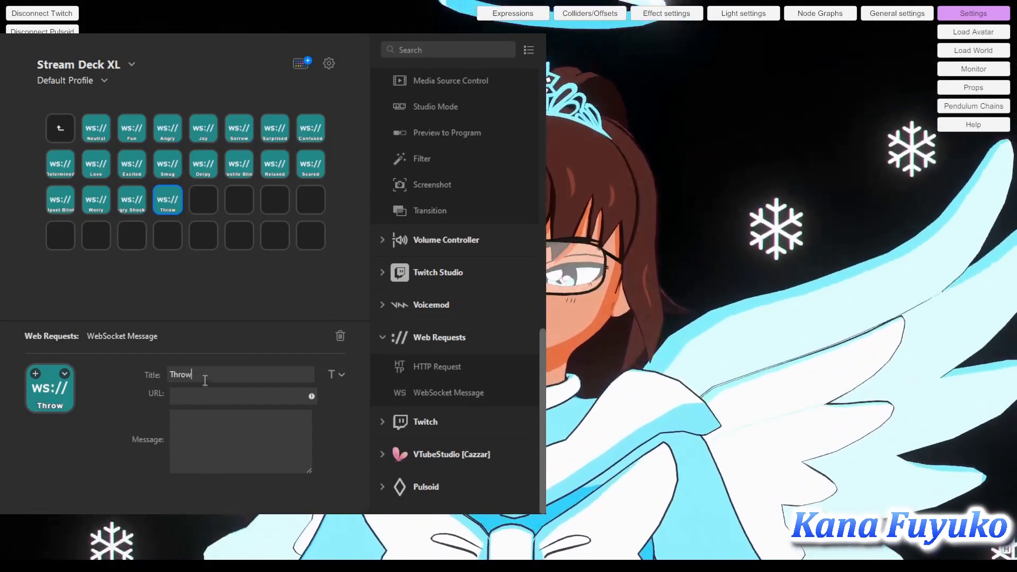
{"action": "left_click", "coordinate": [174, 421]}
{"action": "type", "text": "Throw"}
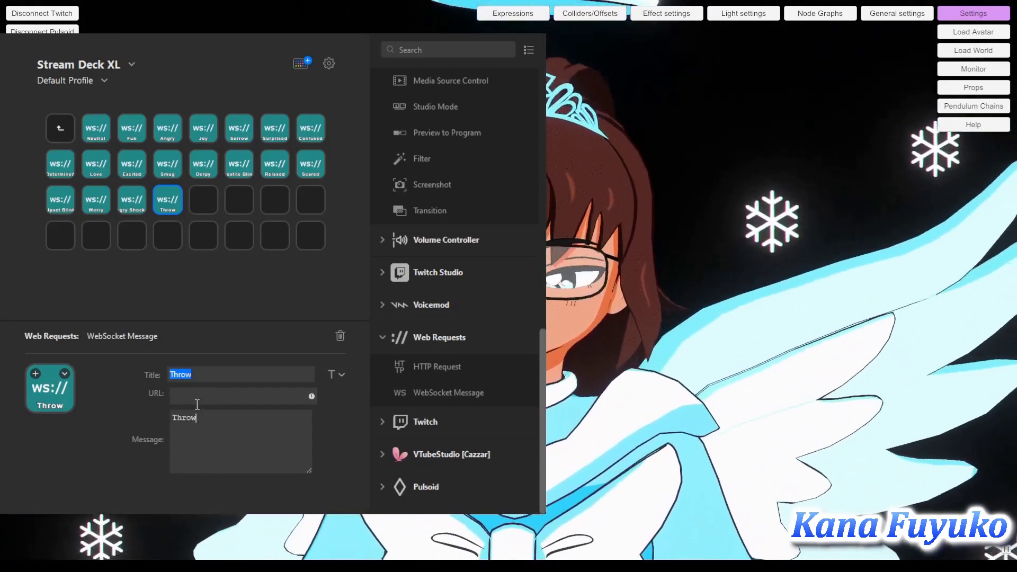
- Check the Angry Shocked key's URL ws://localhost:8000/vnyan and highlight its port
{"action": "left_click", "coordinate": [168, 236]}
{"action": "left_click", "coordinate": [133, 199]}
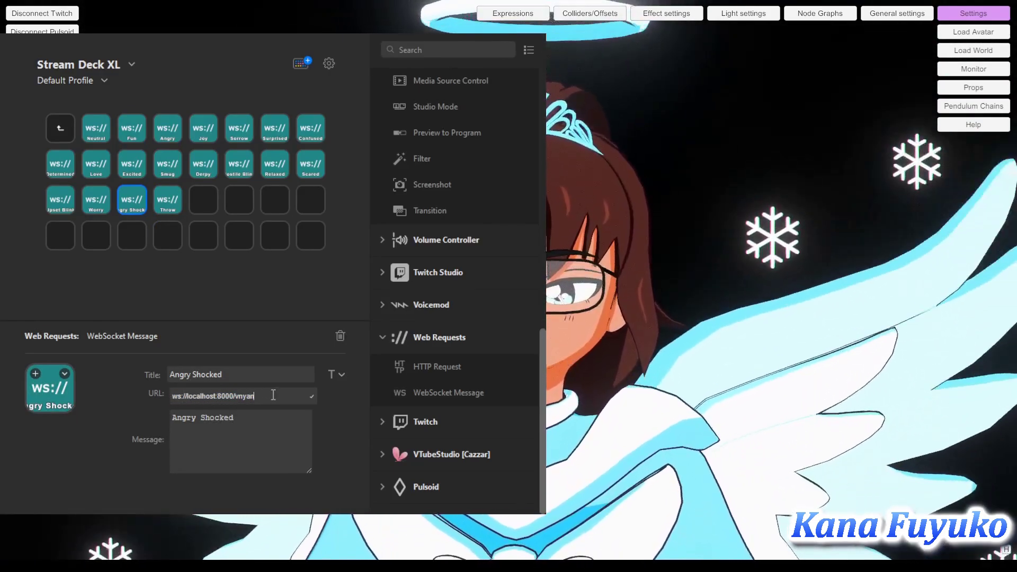
{"action": "mouse_move", "coordinate": [255, 396]}
{"action": "left_mouse_down"}
{"action": "mouse_move", "coordinate": [235, 396]}
{"action": "mouse_move", "coordinate": [248, 391]}
{"action": "left_mouse_up"}
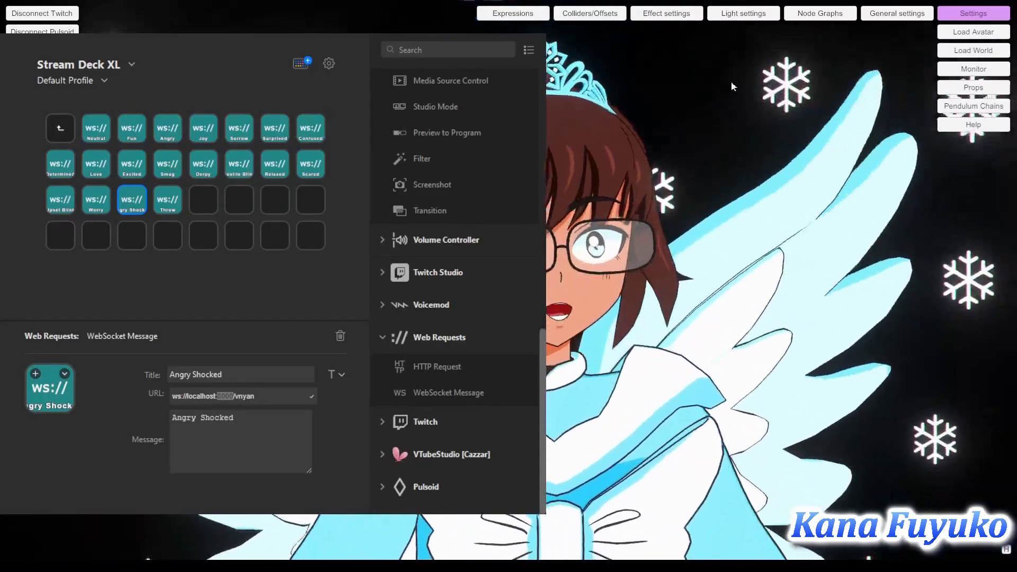
{"action": "left_click", "coordinate": [897, 14]}
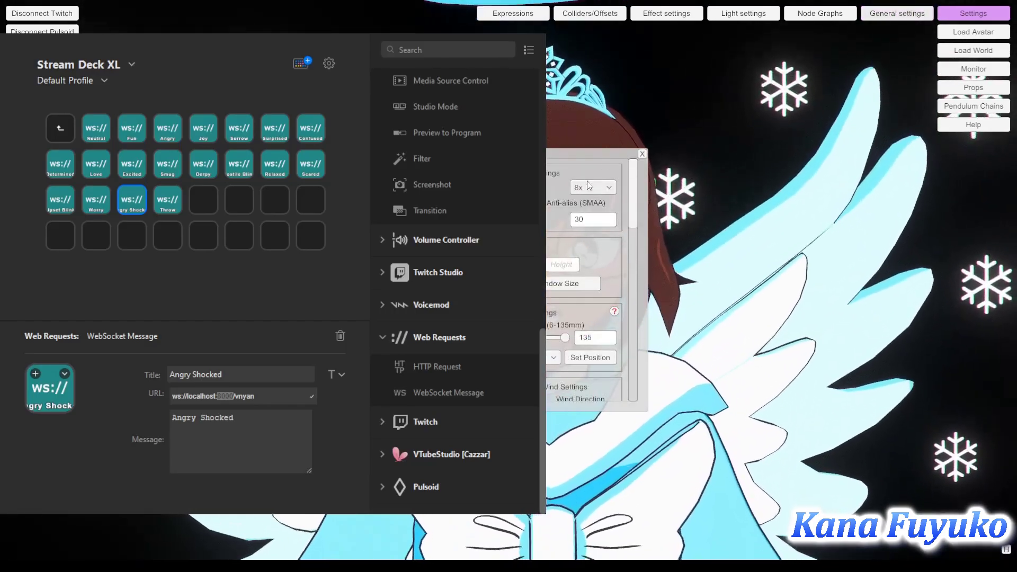
{"action": "left_click_drag", "start_coordinate": [635, 203], "coordinate": [622, 450]}
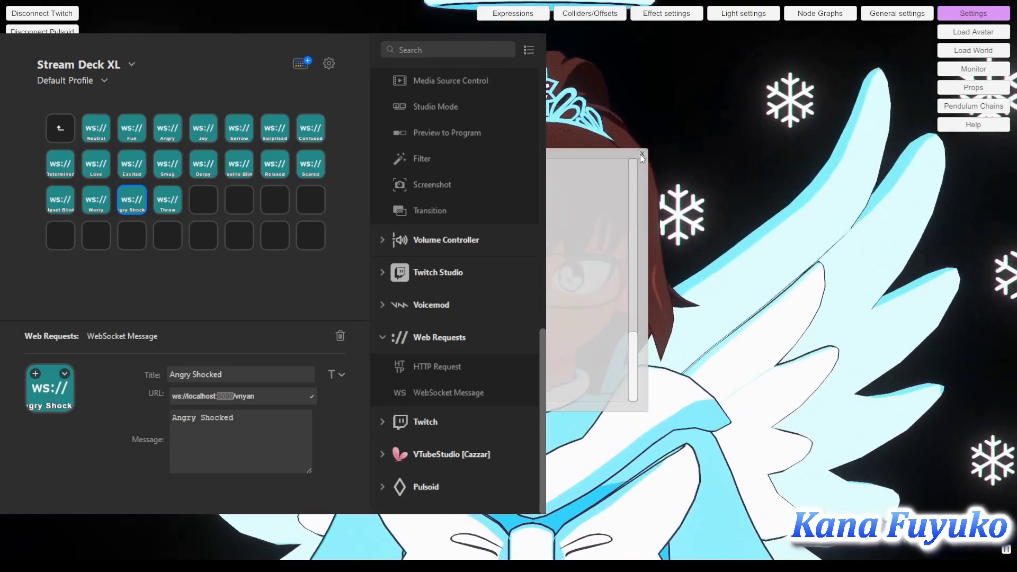
{"action": "left_click", "coordinate": [640, 154]}
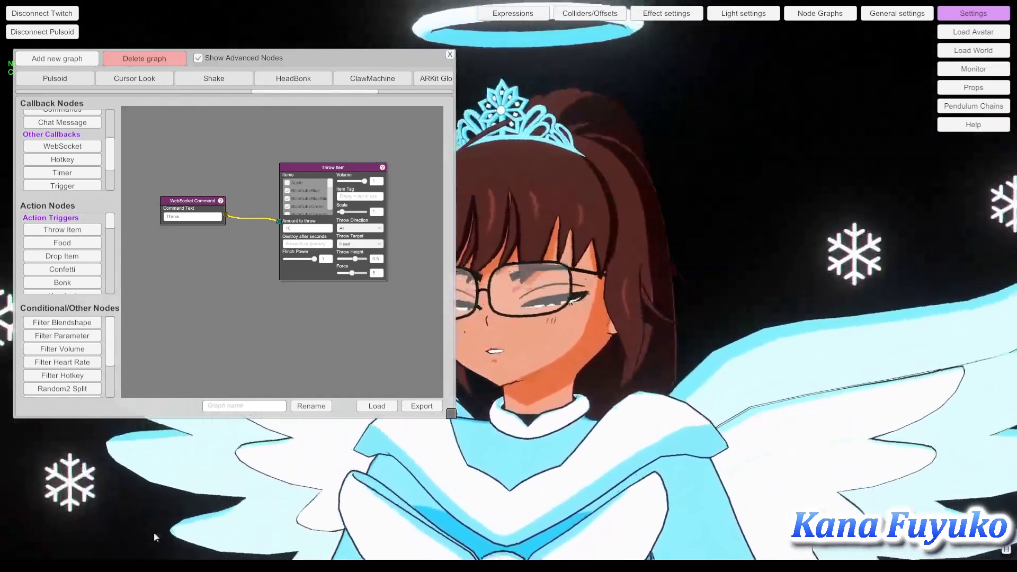
{"action": "left_click", "coordinate": [897, 14]}
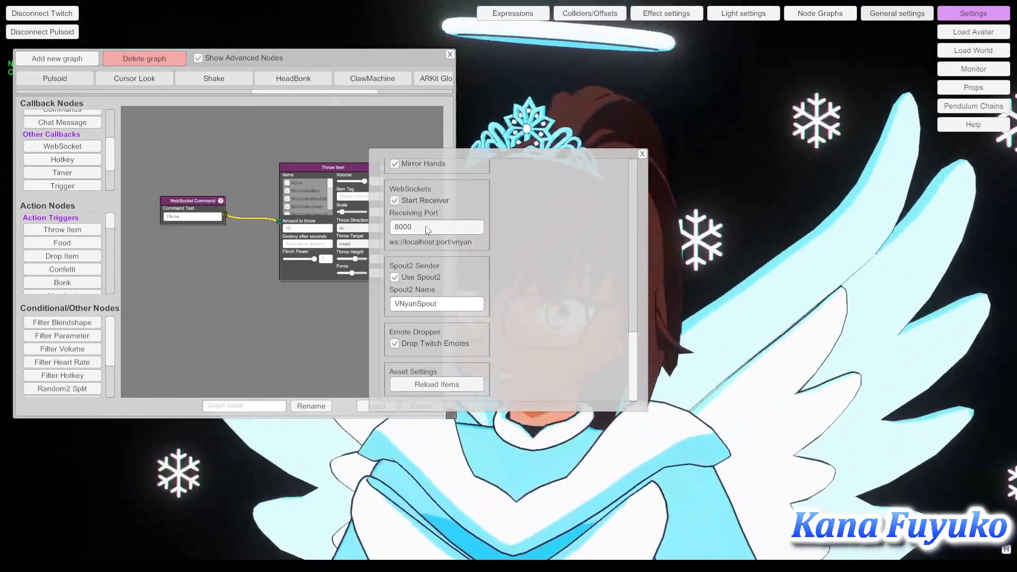
{"action": "key", "text": "ctrl+a"}
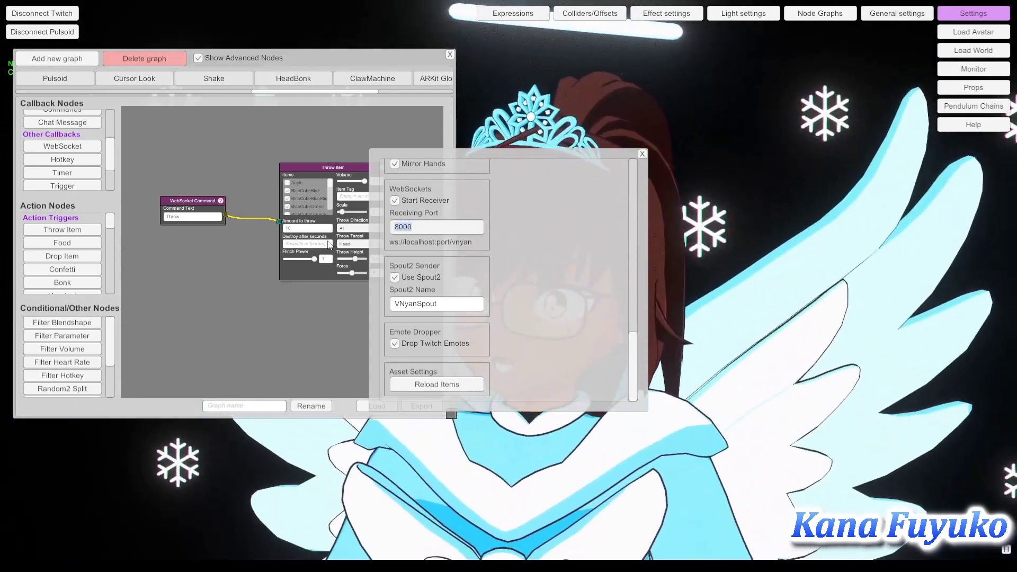
{"action": "key", "text": "Right"}
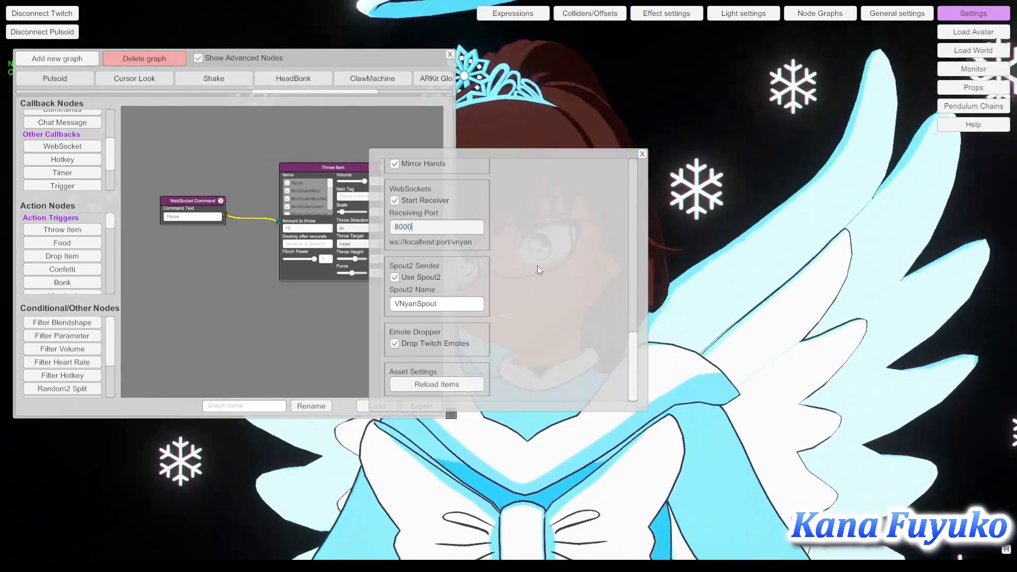
{"action": "key", "text": "ctrl+a"}
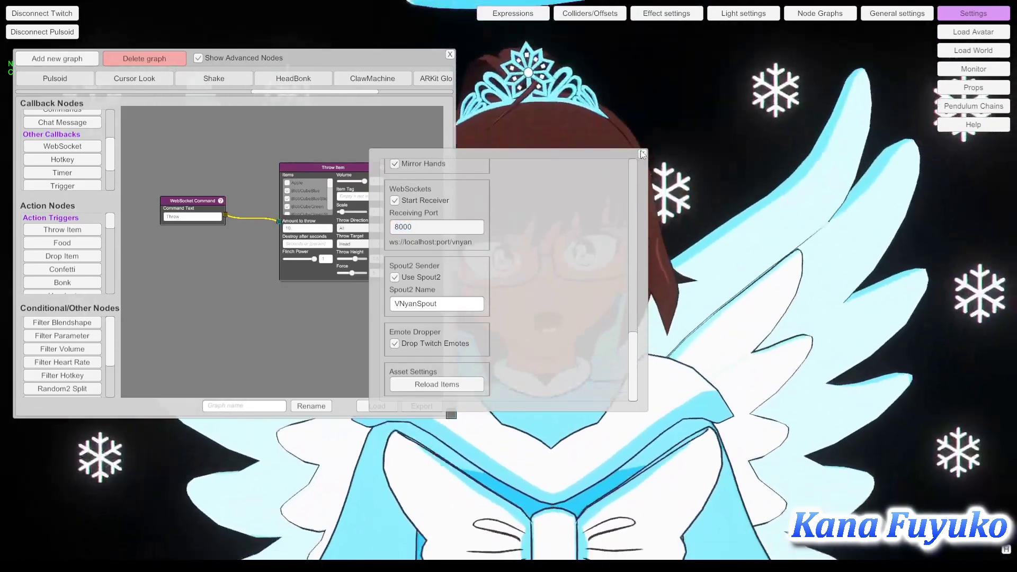
{"action": "left_click", "coordinate": [642, 156]}
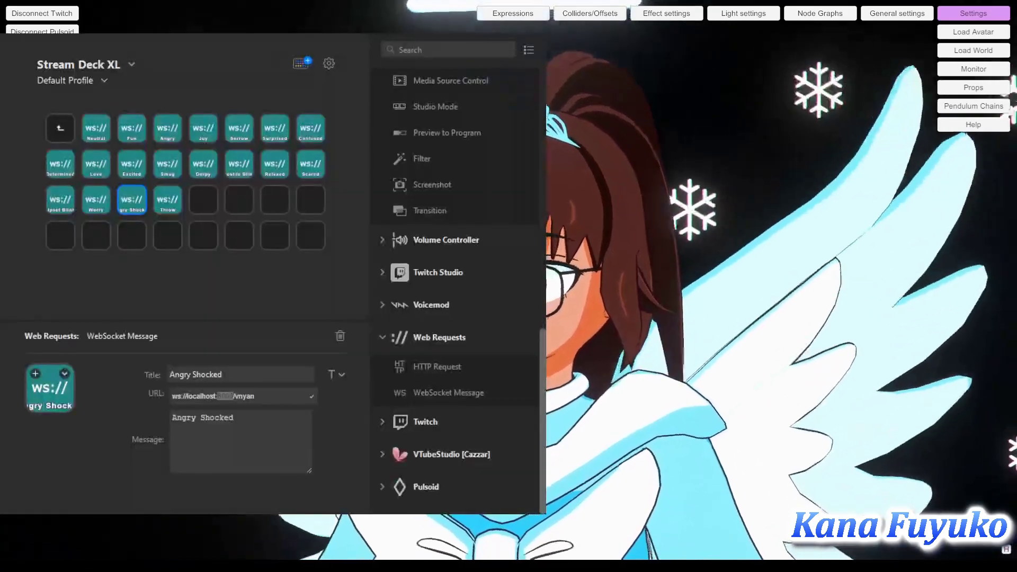
- Set the Throw key's URL to ws://localhost:8000/vnyan and return to VNyan
{"action": "left_click", "coordinate": [168, 207]}
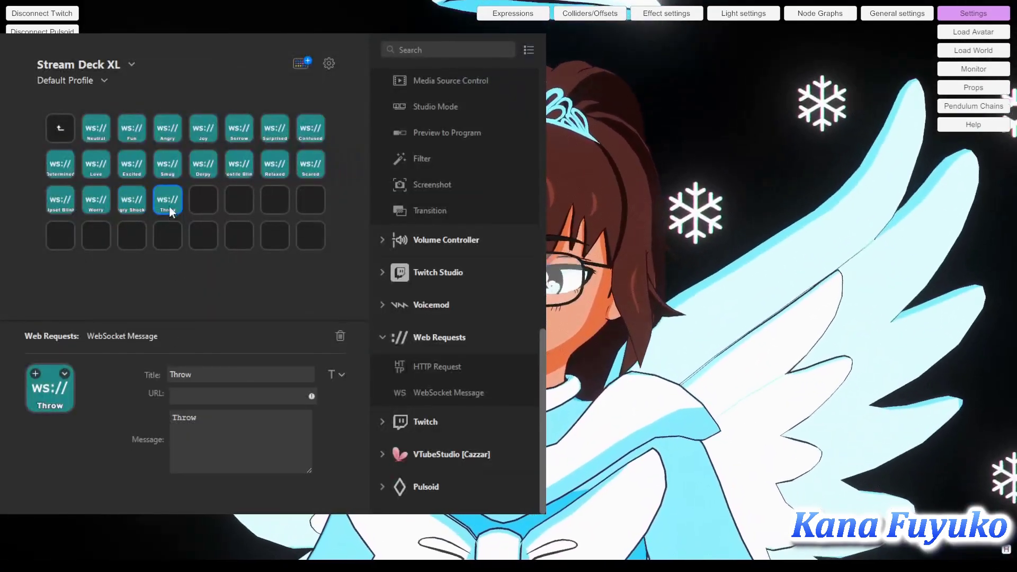
{"action": "left_click", "coordinate": [202, 396]}
{"action": "type", "text": "ws://localhost:8000/vnyan"}
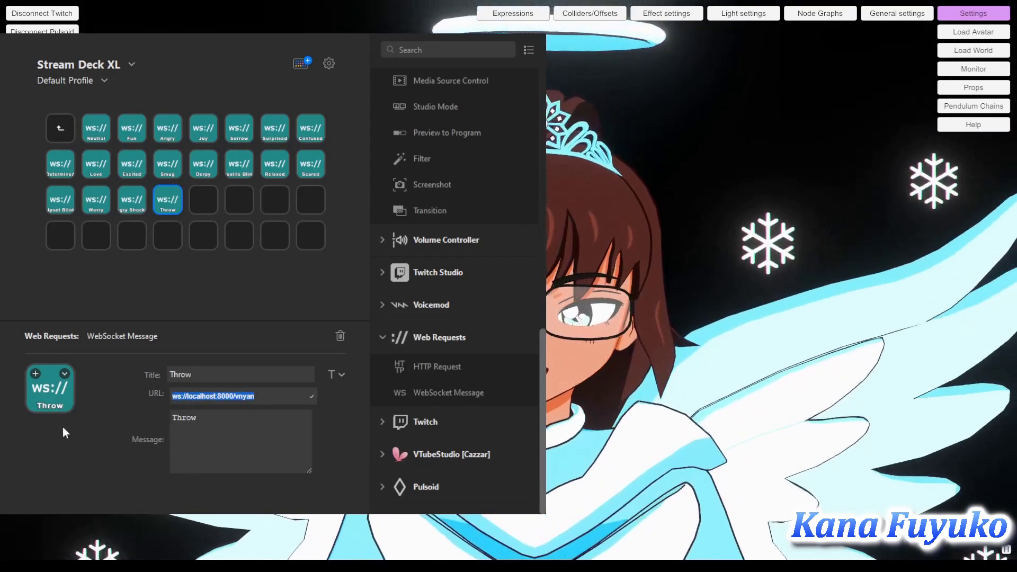
{"action": "key", "text": "ctrl+a"}
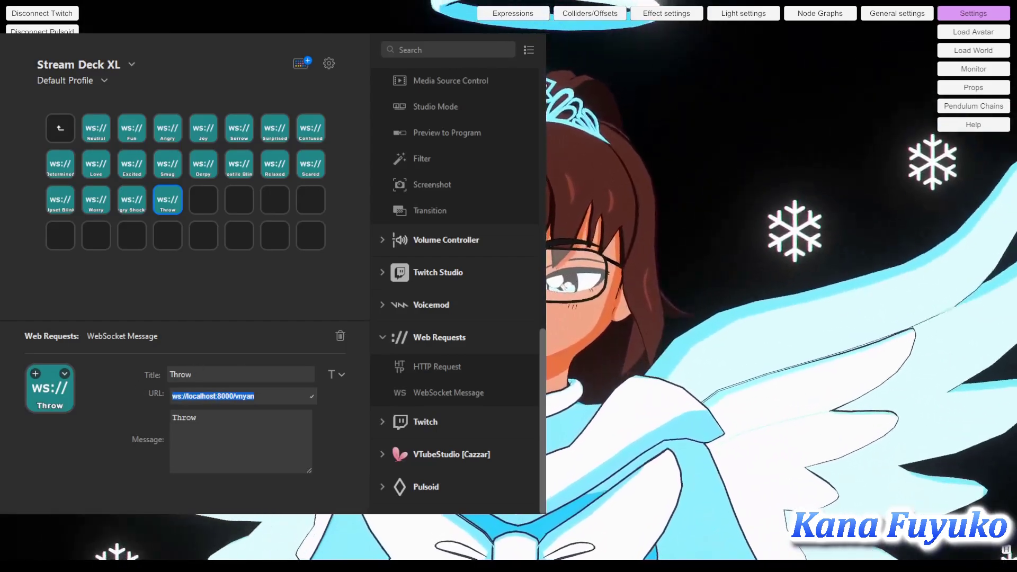
{"action": "key", "text": "alt+Tab"}
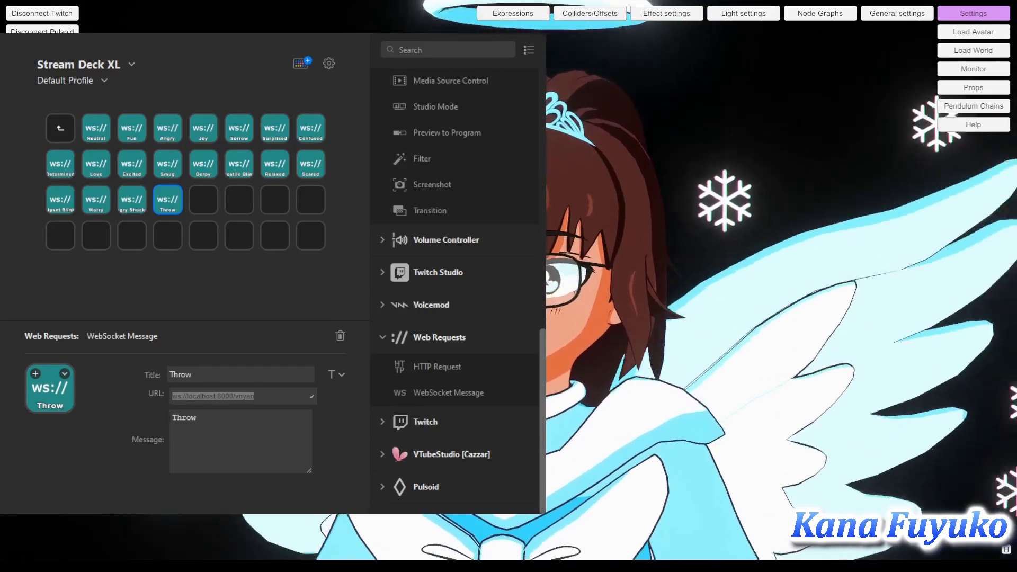
{"action": "key", "text": "alt+Tab"}
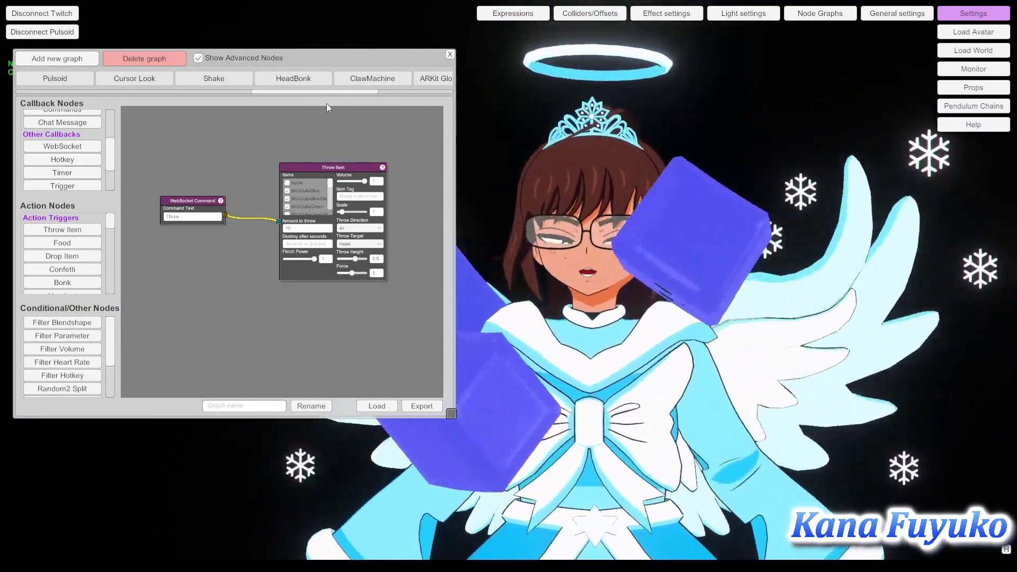
{"action": "left_click_drag", "start_coordinate": [324, 92], "coordinate": [177, 101]}
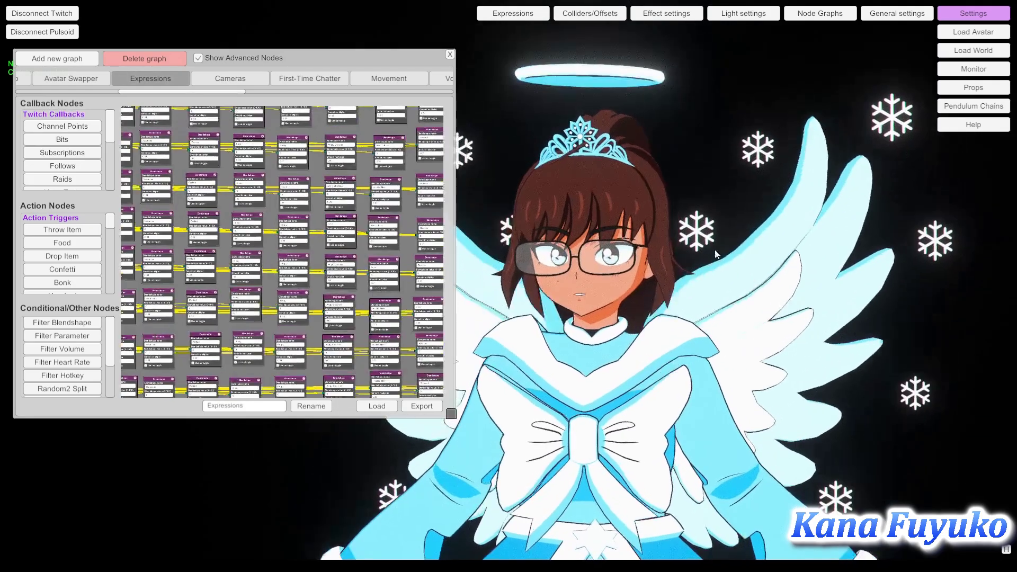
{"action": "scroll", "coordinate": [261, 215], "scroll_direction": "up", "scroll_amount": 2}
{"action": "scroll", "coordinate": [261, 215], "scroll_direction": "up", "scroll_amount": 5}
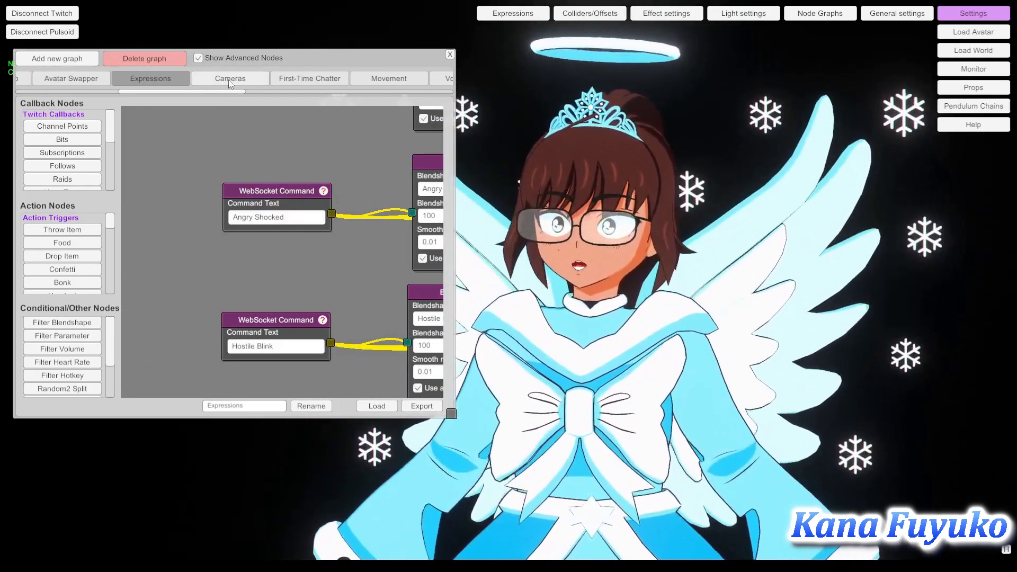
{"action": "left_click_drag", "start_coordinate": [238, 92], "coordinate": [436, 131]}
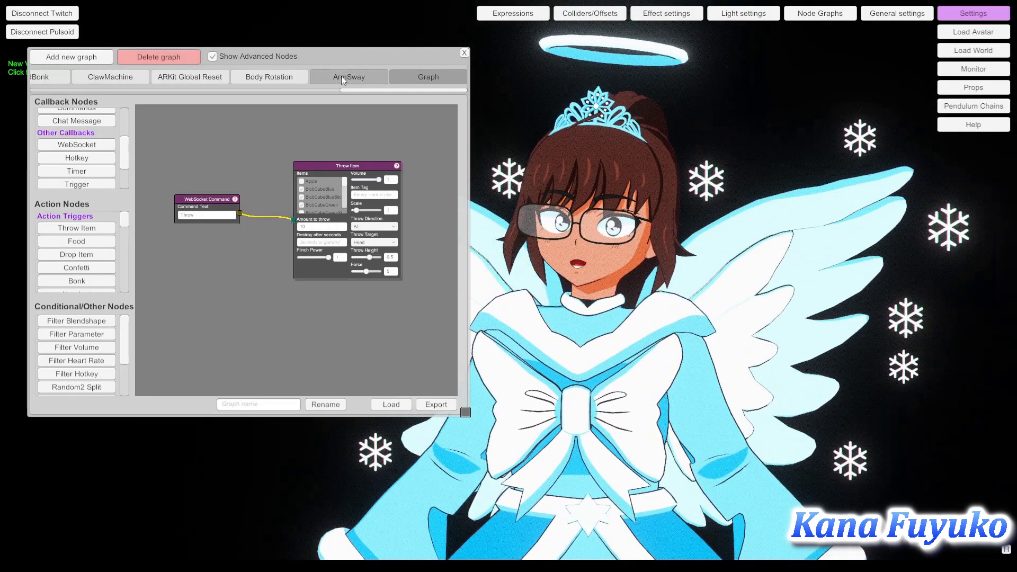
{"action": "left_click", "coordinate": [341, 75]}
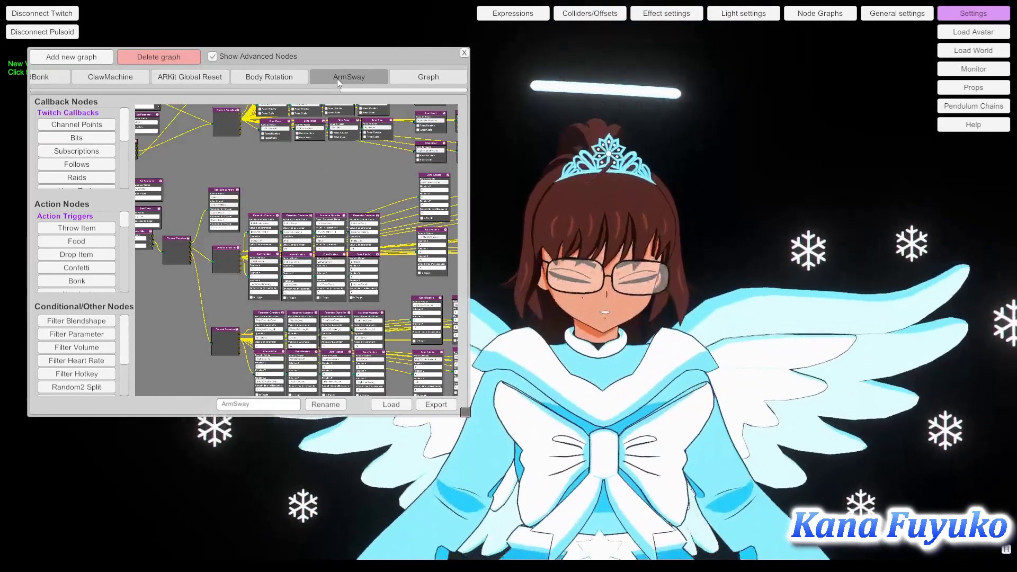
{"action": "left_click_drag", "start_coordinate": [251, 177], "coordinate": [269, 178]}
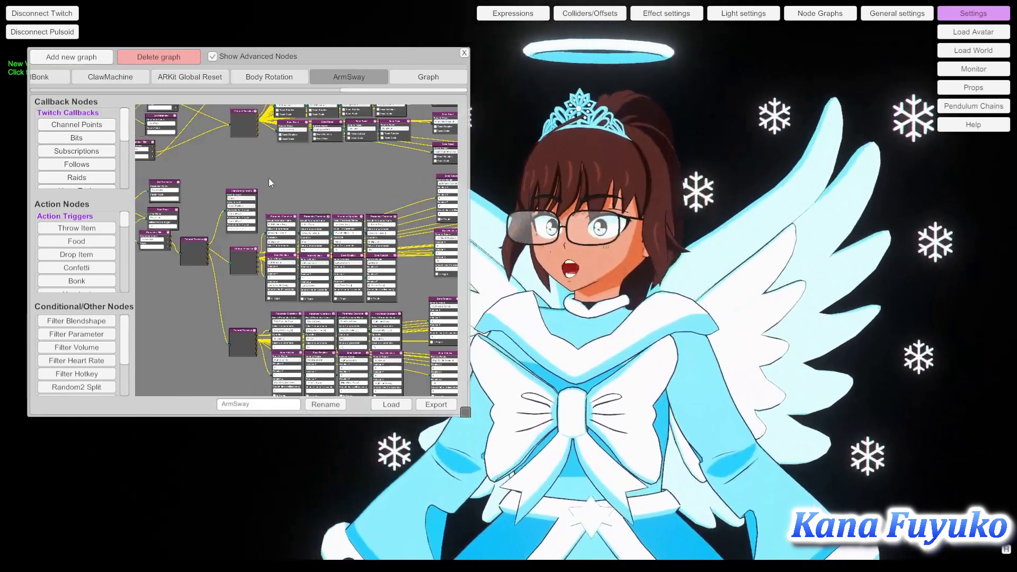
{"action": "scroll", "coordinate": [269, 178], "scroll_direction": "up", "scroll_amount": 8}
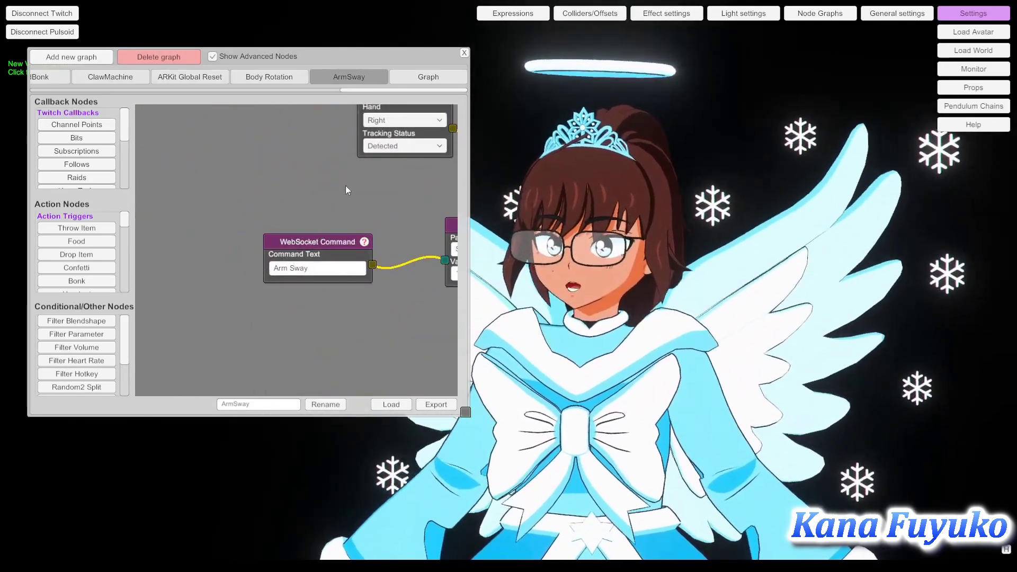
{"action": "left_click_drag", "start_coordinate": [346, 187], "coordinate": [278, 189]}
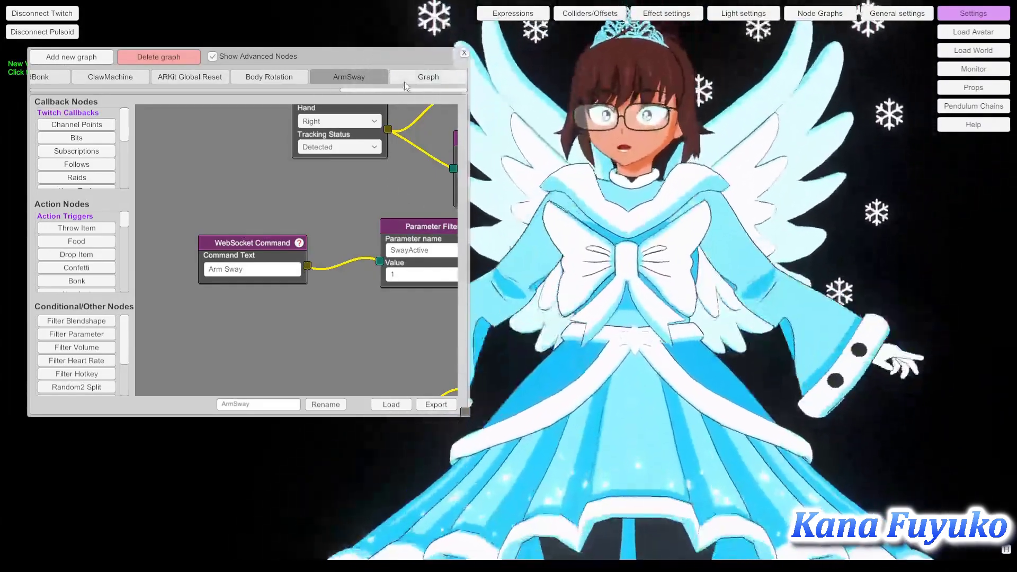
{"action": "left_click", "coordinate": [405, 82]}
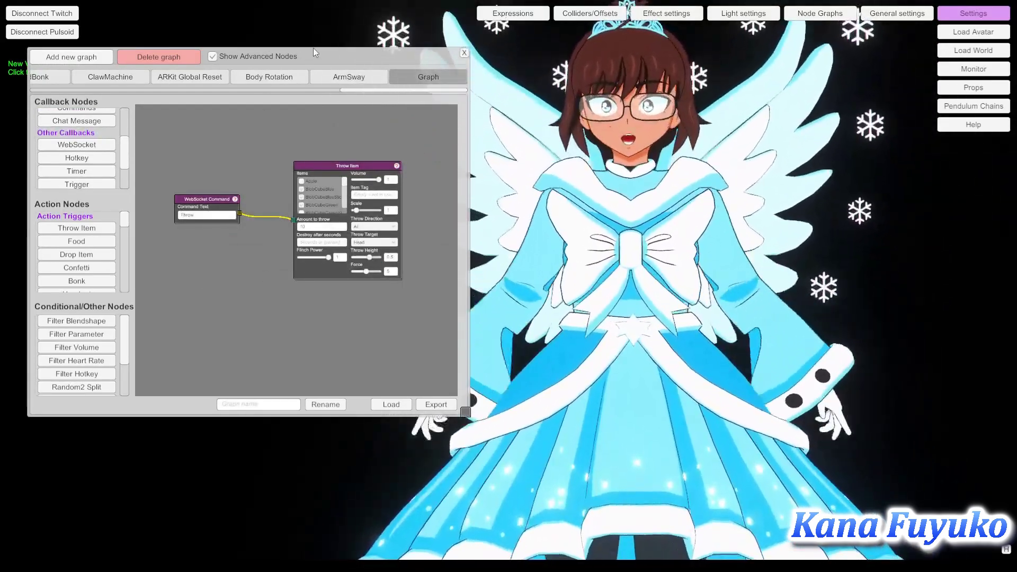
- Enlarge the Node Graphs window by its corner, then close it
{"action": "left_click_drag", "start_coordinate": [467, 416], "coordinate": [494, 458]}
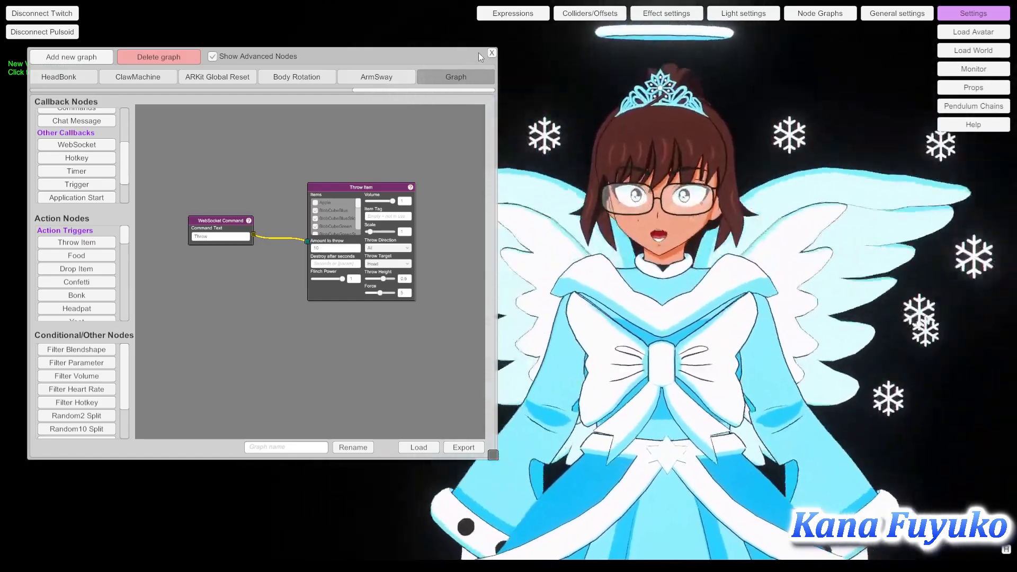
{"action": "left_click", "coordinate": [491, 53]}
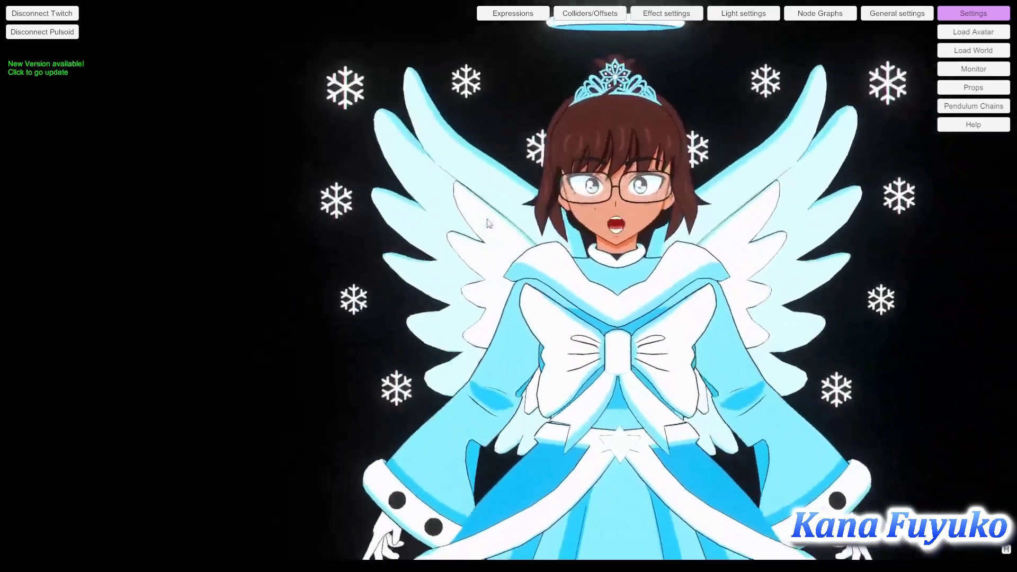
{"action": "scroll", "coordinate": [479, 219], "scroll_direction": "up", "scroll_amount": 5}
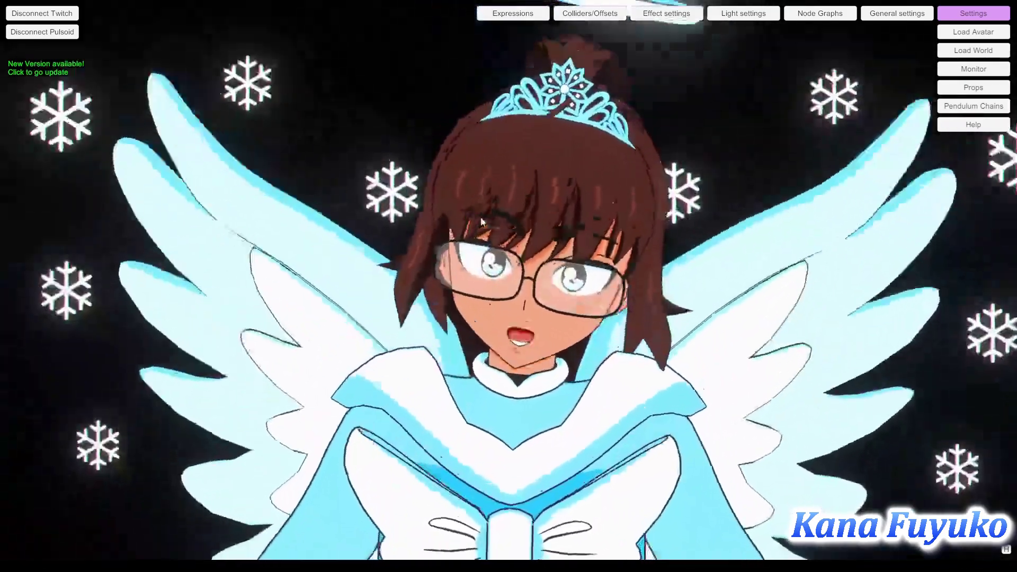